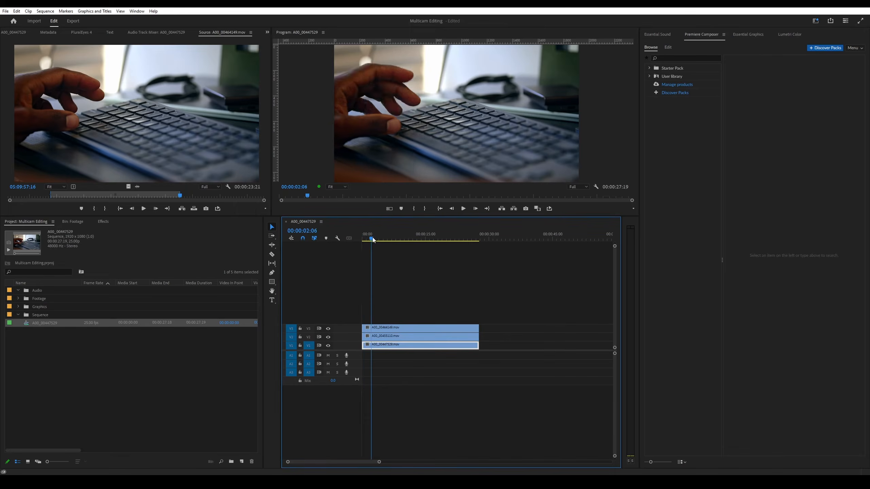
Step: Nest the three stacked video clips in the timeline into a nested sequence named "Multicam Nest"
{"action": "left_click_drag", "start_coordinate": [373, 239], "coordinate": [362, 243]}
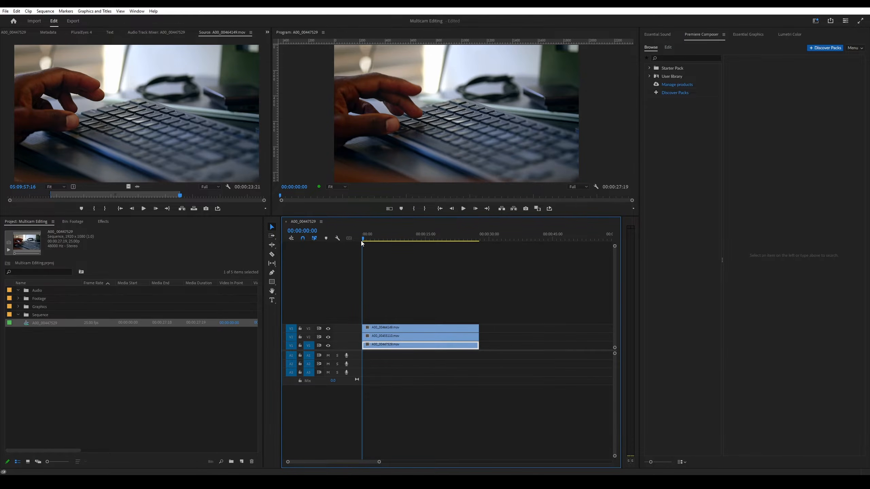
{"action": "left_click_drag", "start_coordinate": [361, 241], "coordinate": [417, 239]}
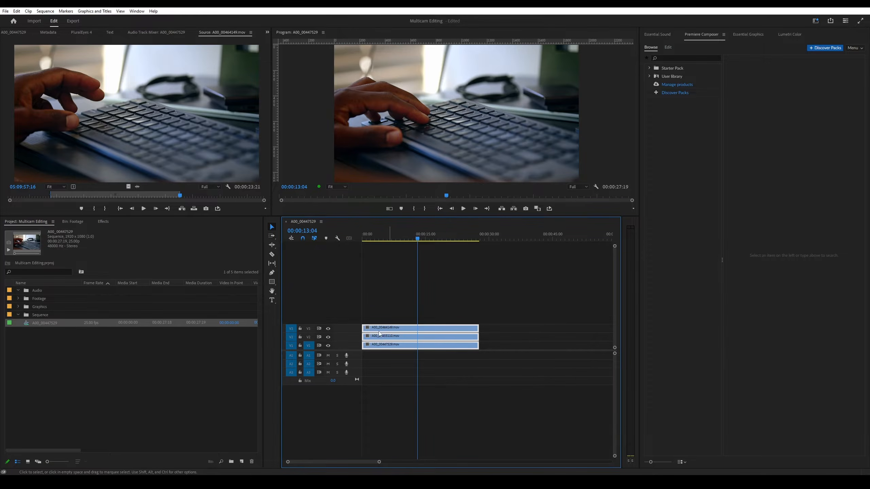
{"action": "right_click", "coordinate": [437, 328]}
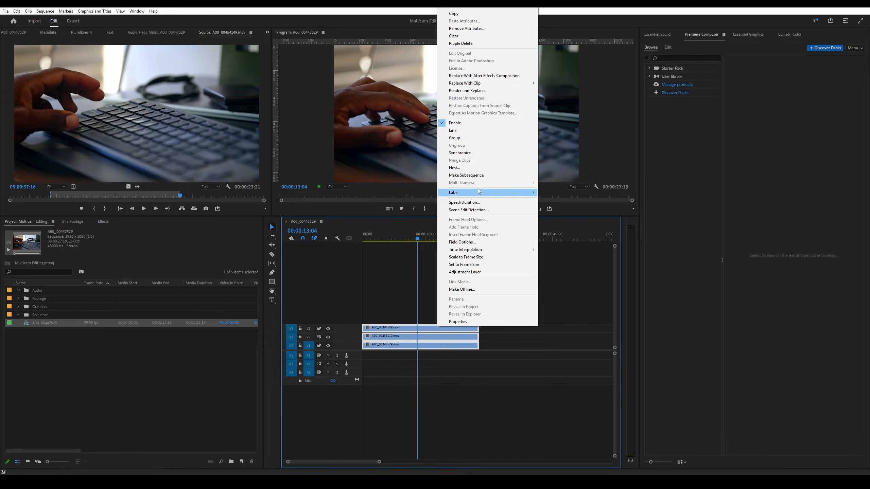
{"action": "left_click", "coordinate": [468, 168]}
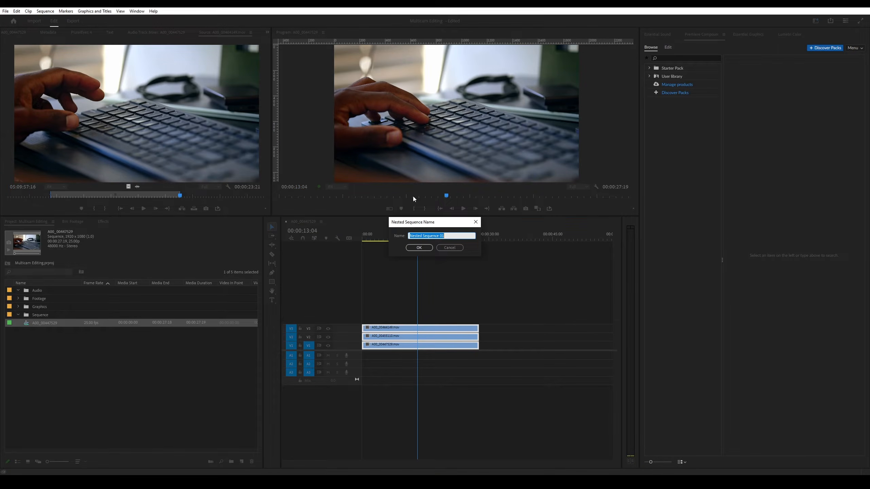
{"action": "type", "text": "Multicam Nest"}
{"action": "left_click", "coordinate": [424, 249]}
Step: Enable multi-camera on the Multicam Nest clip and scrub its opening seconds to check the camera shown
{"action": "left_click_drag", "start_coordinate": [392, 231], "coordinate": [381, 243]}
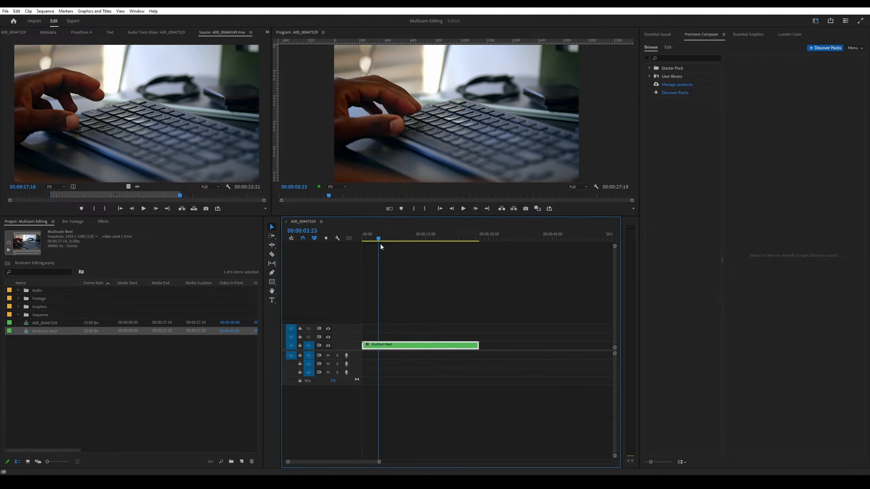
{"action": "right_click", "coordinate": [397, 349]}
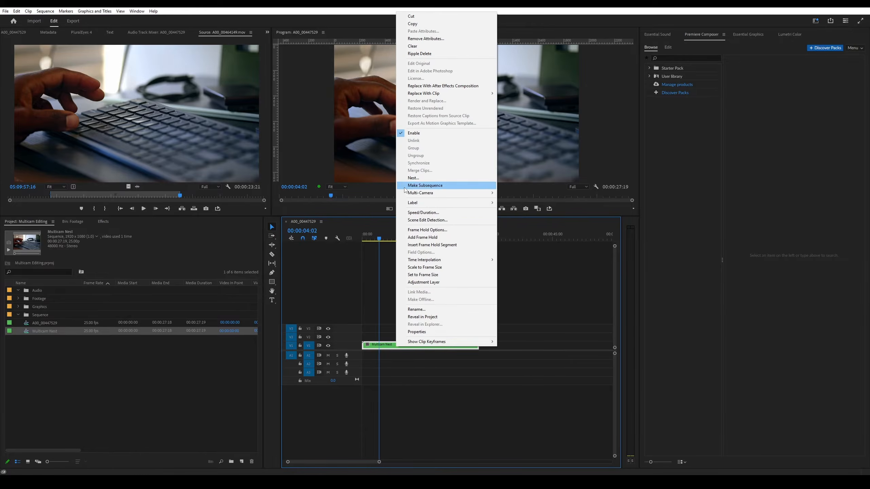
{"action": "mouse_move", "coordinate": [449, 194]}
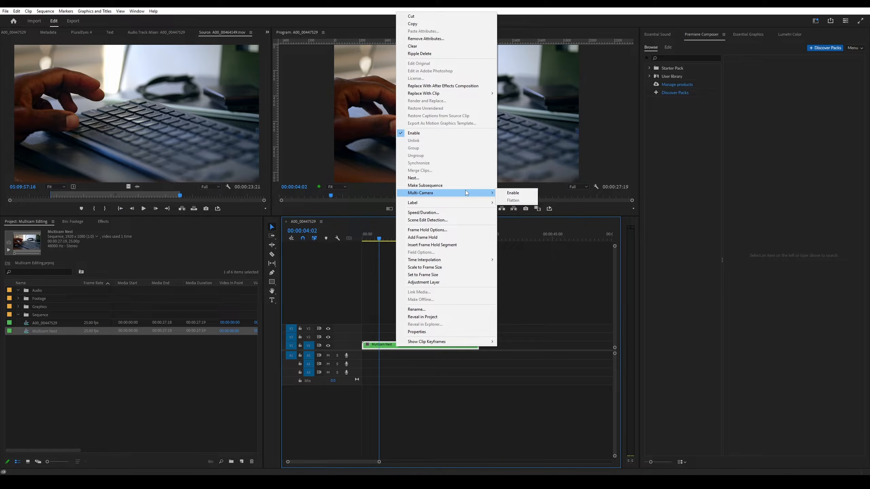
{"action": "left_click", "coordinate": [509, 193]}
{"action": "left_click_drag", "start_coordinate": [378, 240], "coordinate": [370, 242]}
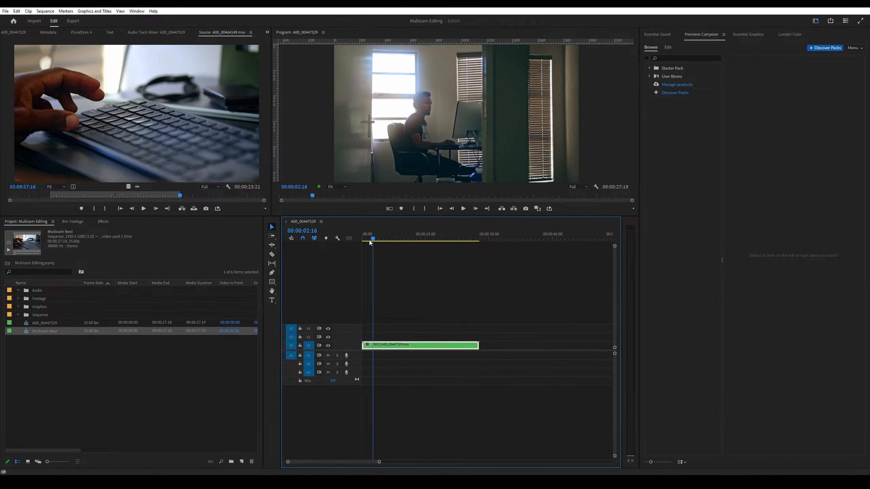
{"action": "left_click", "coordinate": [378, 241]}
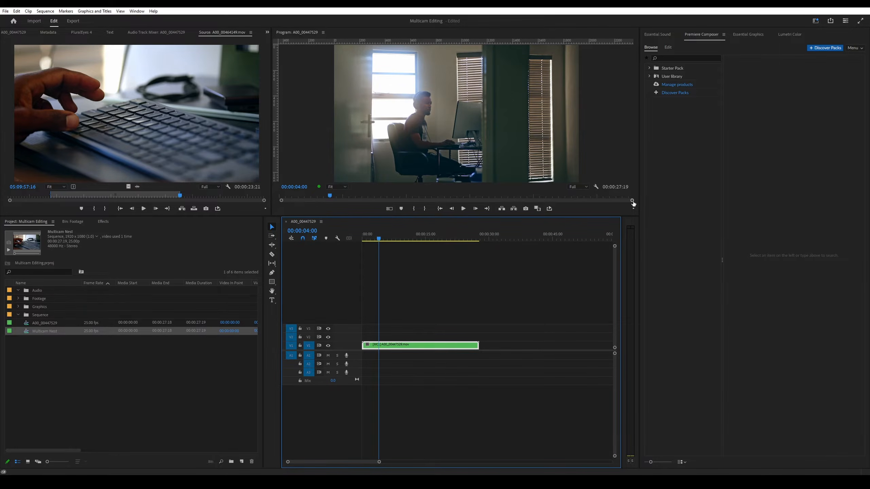
Step: Widen the Program monitor, accept its button layout including Toggle Multi-Camera View, and turn on the multi-camera view
{"action": "left_click_drag", "start_coordinate": [640, 211], "coordinate": [651, 212]}
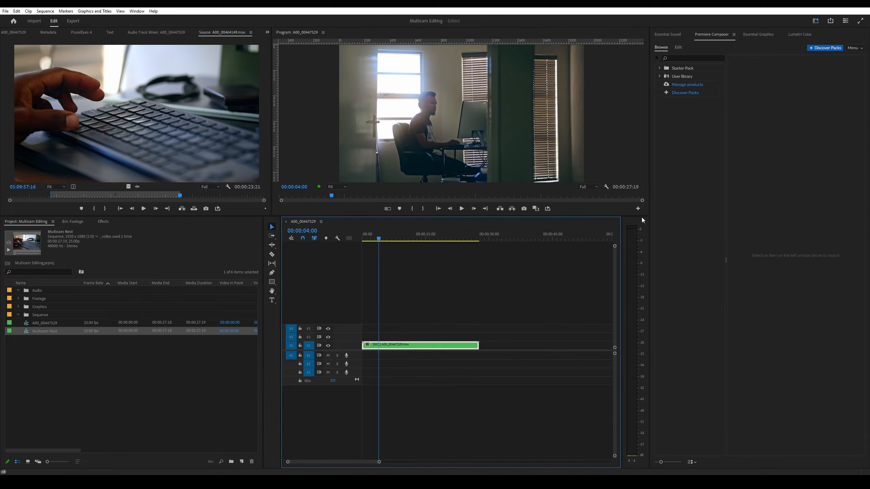
{"action": "left_click", "coordinate": [638, 210]}
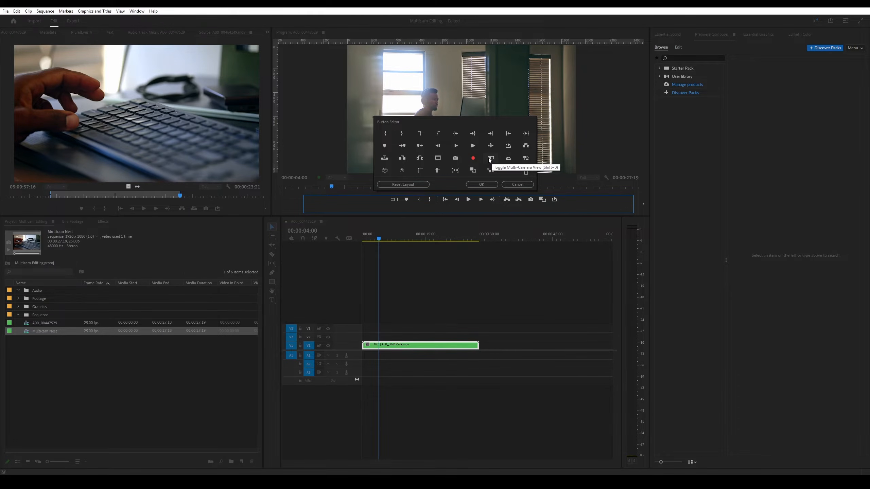
{"action": "left_click", "coordinate": [483, 184]}
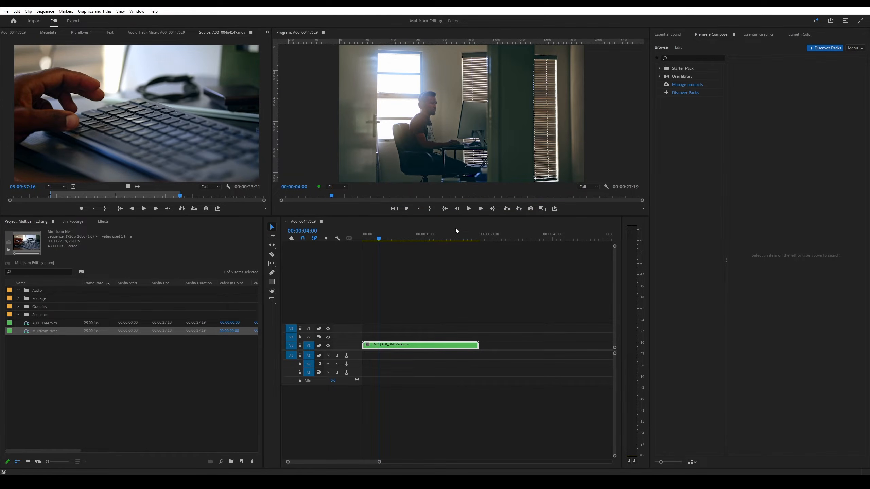
{"action": "left_click", "coordinate": [397, 210]}
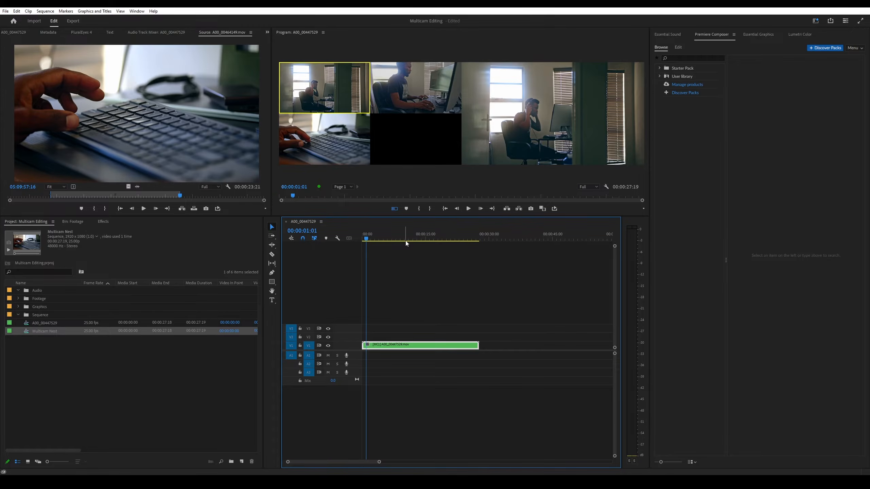
Step: Try switching the paused multicam clip repeatedly between camera angles 1, 2 and 3
{"action": "key", "text": "2"}
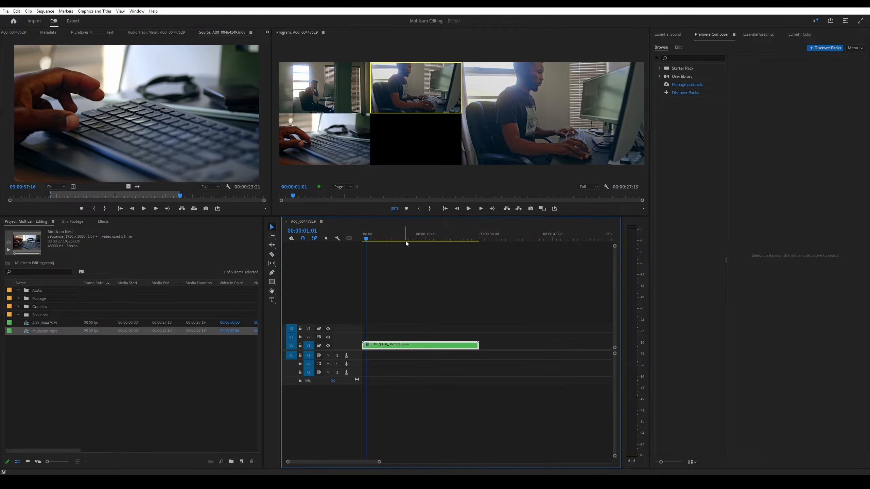
{"action": "key", "text": "3"}
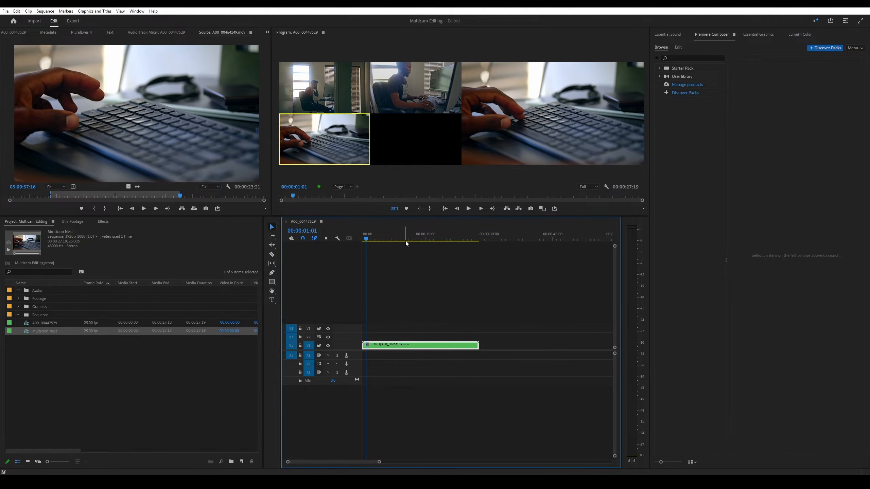
{"action": "key", "text": "2"}
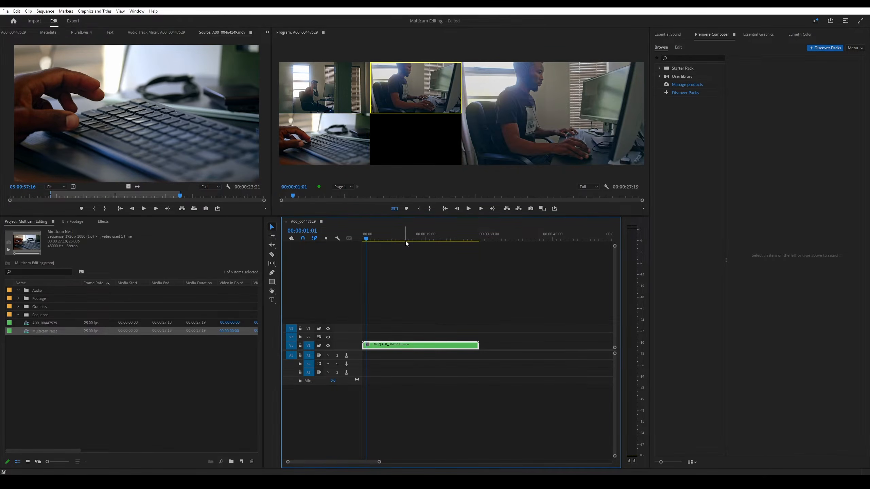
{"action": "key", "text": "1"}
{"action": "key", "text": "2"}
{"action": "key", "text": "3"}
{"action": "key", "text": "1"}
{"action": "key", "text": "2"}
{"action": "key", "text": "3"}
Step: From the sequence start, play with camera 1 and cut live to cameras 2, 3, 2, 1, 3, 1, 2 and 3, stopping at about 24 seconds
{"action": "left_click_drag", "start_coordinate": [366, 238], "coordinate": [357, 238]}
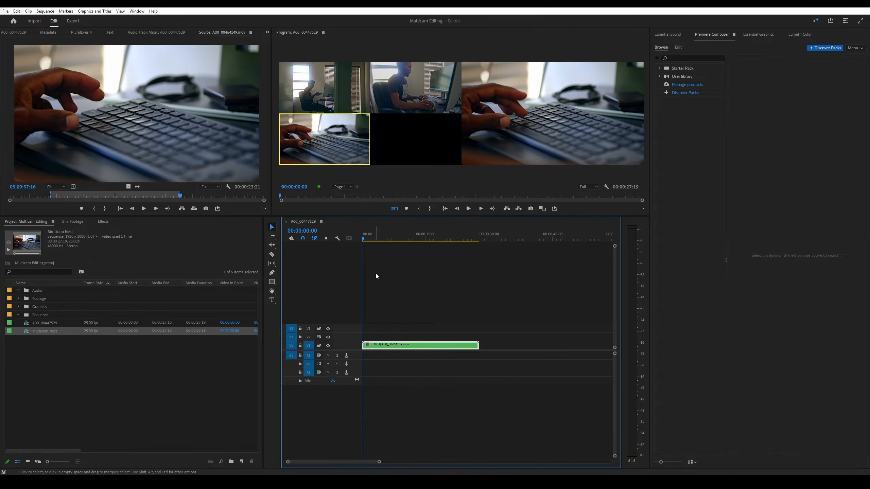
{"action": "key", "text": "1"}
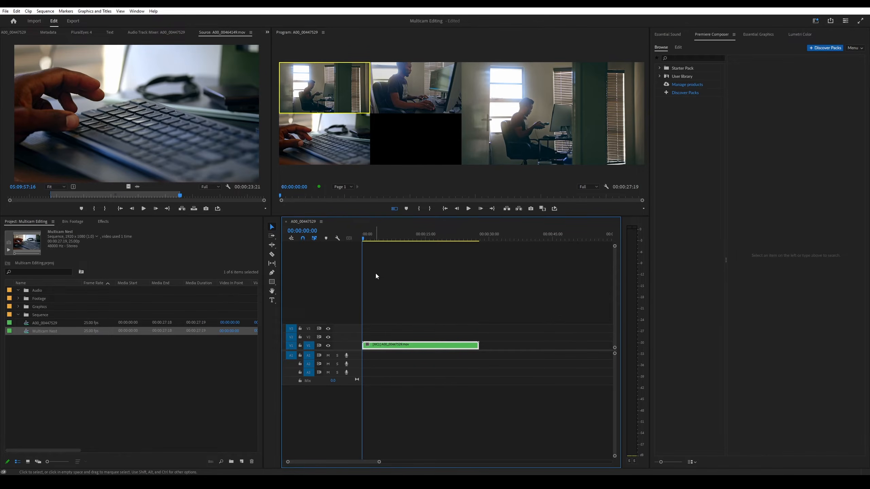
{"action": "key", "text": "space"}
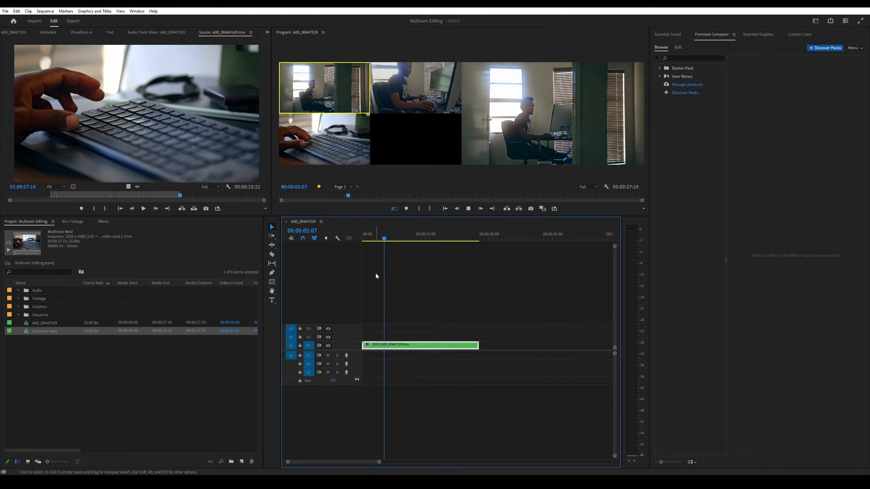
{"action": "key", "text": "2"}
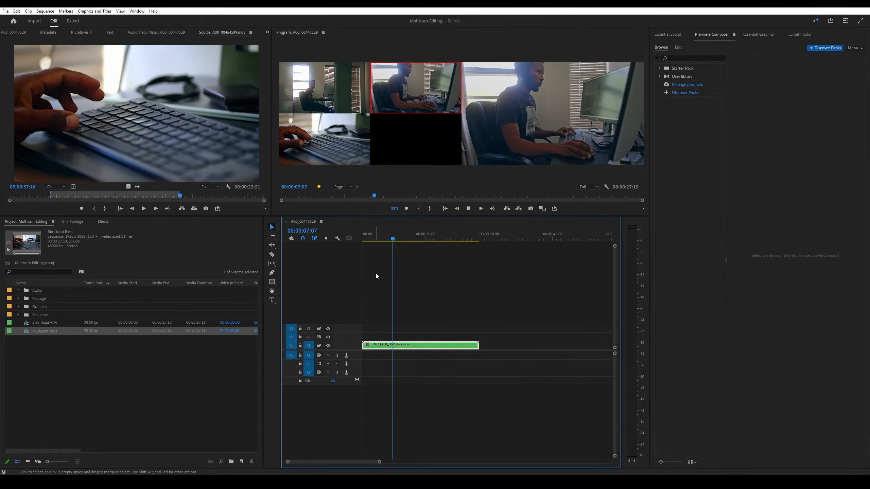
{"action": "key", "text": "3"}
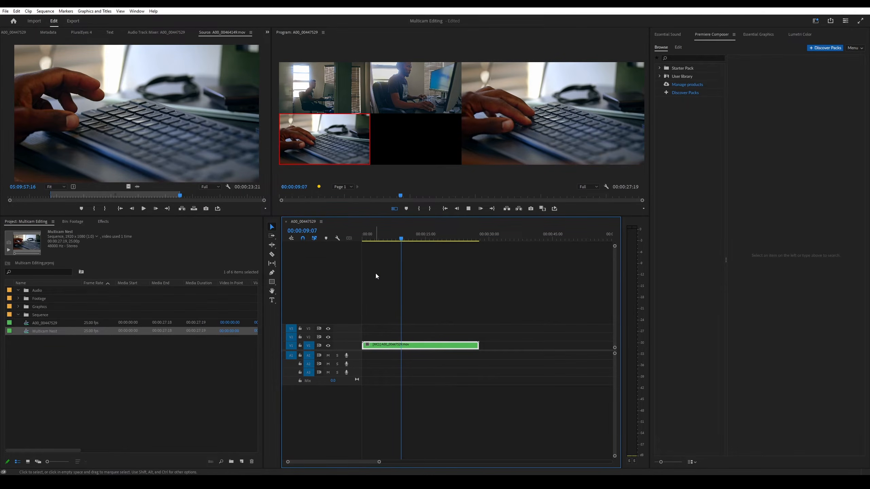
{"action": "key", "text": "2"}
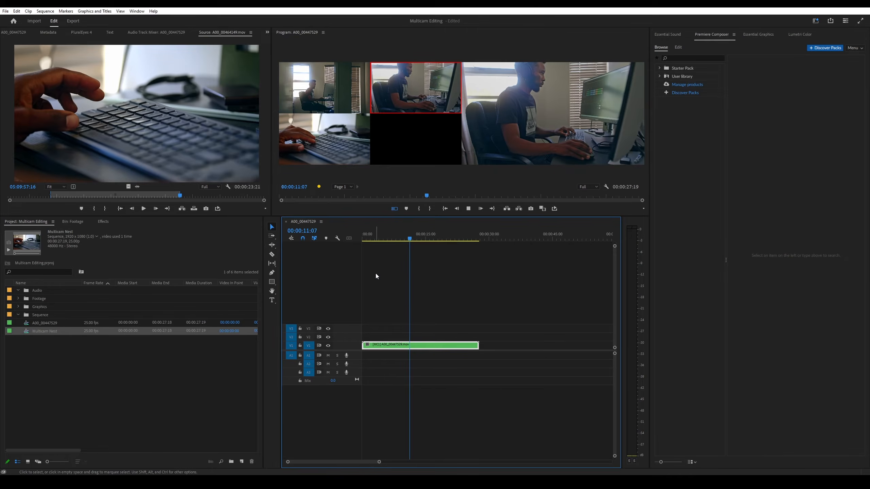
{"action": "key", "text": "1"}
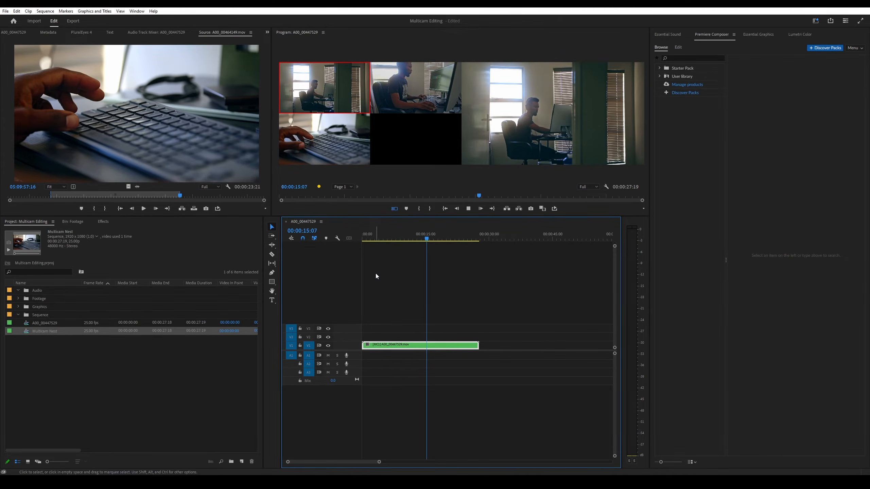
{"action": "key", "text": "3"}
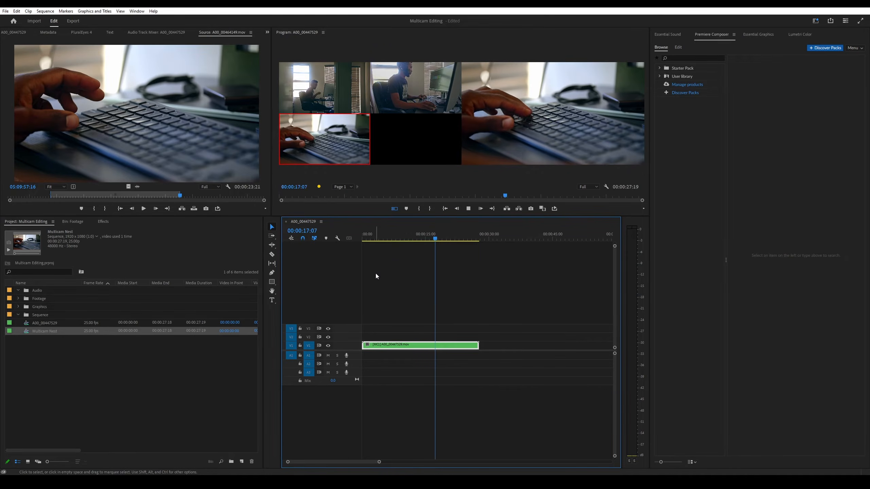
{"action": "key", "text": "1"}
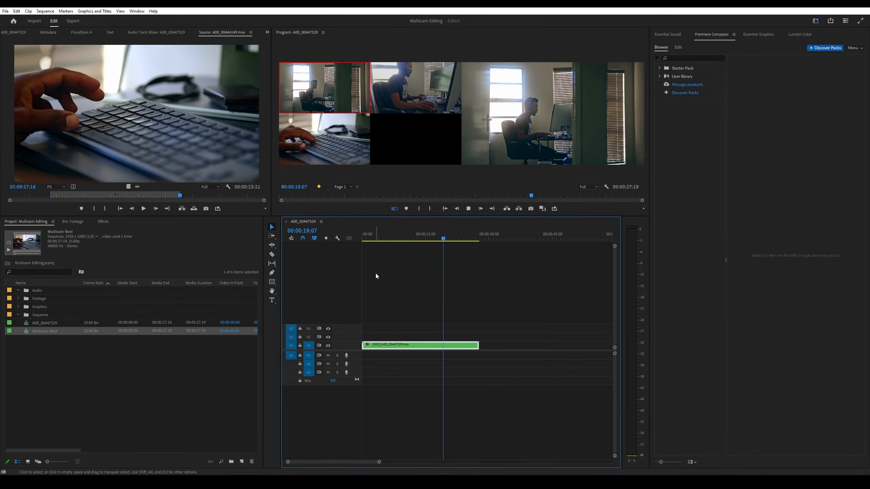
{"action": "key", "text": "2"}
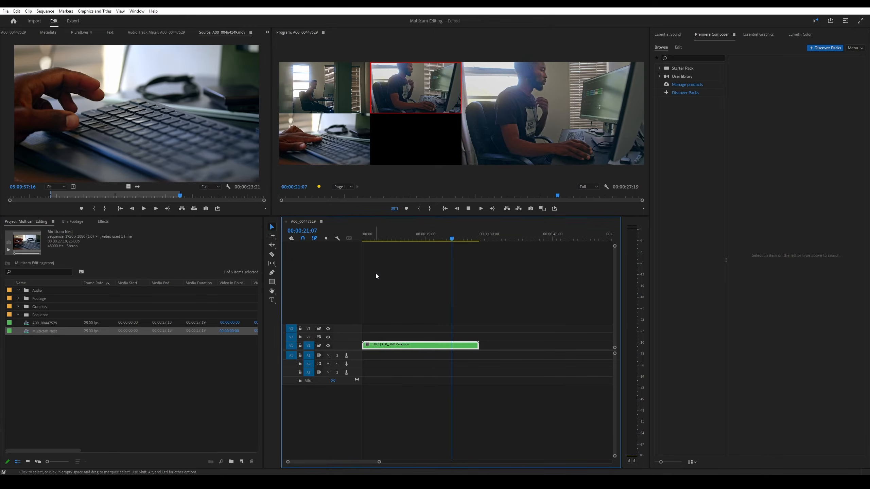
{"action": "key", "text": "3"}
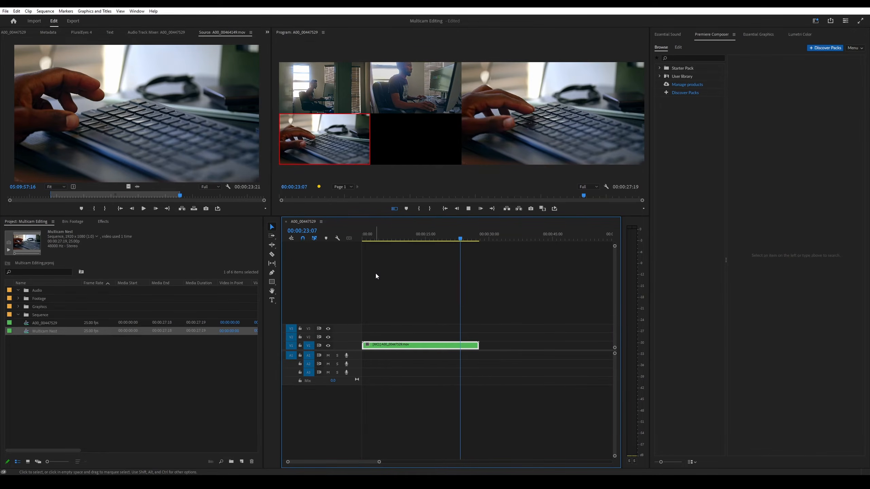
{"action": "key", "text": "space"}
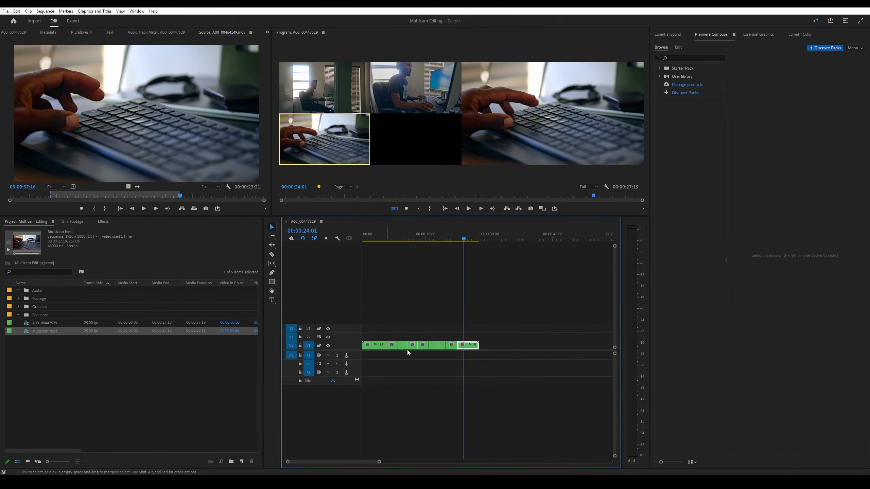
Step: Examine the camera cuts along the multicam clip in the timeline, including the segments around 10 seconds
{"action": "scroll", "coordinate": [409, 345], "scroll_direction": "up", "scroll_amount": 2}
{"action": "scroll", "coordinate": [386, 343], "scroll_direction": "down", "scroll_amount": 2}
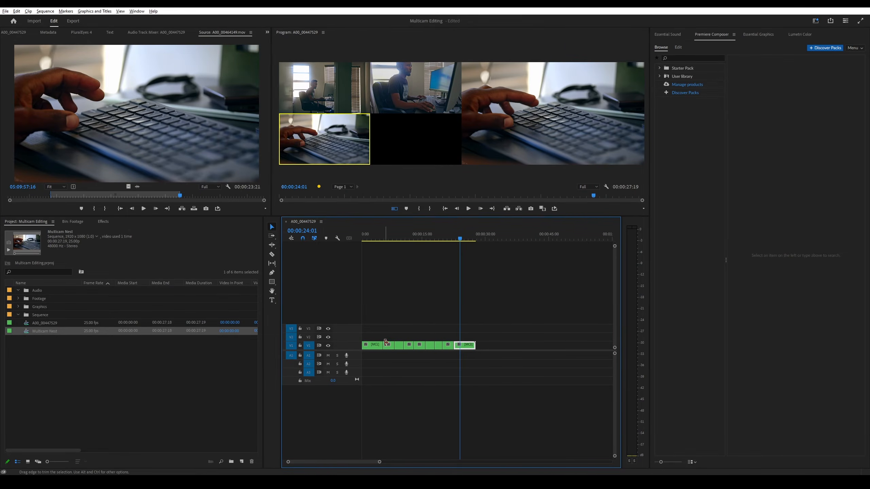
{"action": "scroll", "coordinate": [387, 344], "scroll_direction": "up", "scroll_amount": 2}
{"action": "scroll", "coordinate": [390, 349], "scroll_direction": "up", "scroll_amount": 2}
{"action": "scroll", "coordinate": [390, 349], "scroll_direction": "up", "scroll_amount": 5}
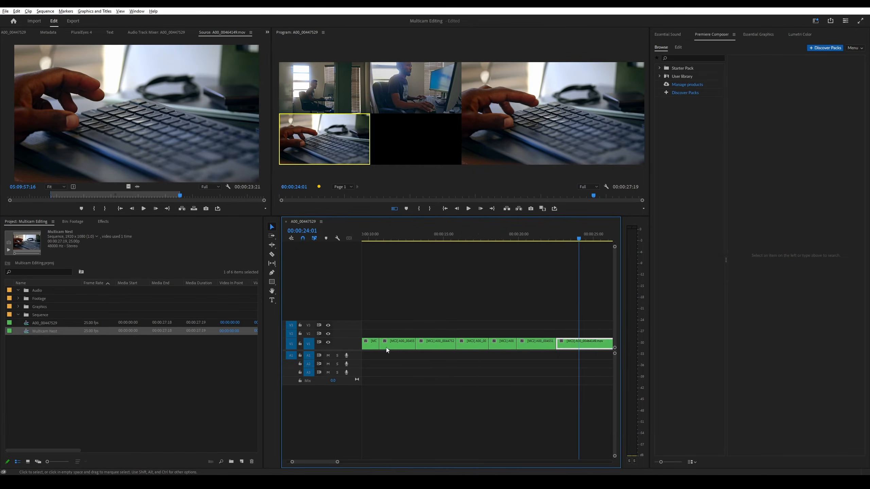
{"action": "scroll", "coordinate": [432, 338], "scroll_direction": "up", "scroll_amount": 2}
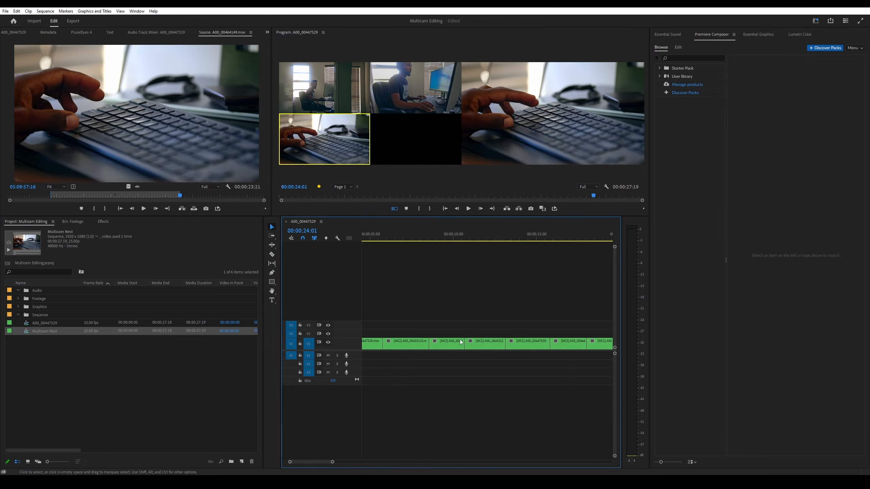
{"action": "left_click", "coordinate": [455, 239]}
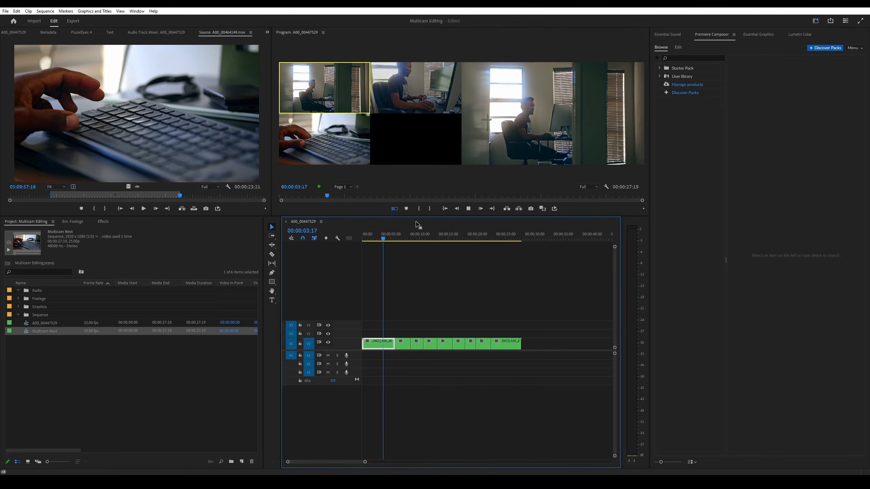
Step: Play back the edited multicam sequence and toggle the multi-camera view in the Program monitor to review the final cut on its own
{"action": "left_click", "coordinate": [394, 208]}
{"action": "left_click", "coordinate": [394, 210]}
{"action": "left_click", "coordinate": [390, 222]}
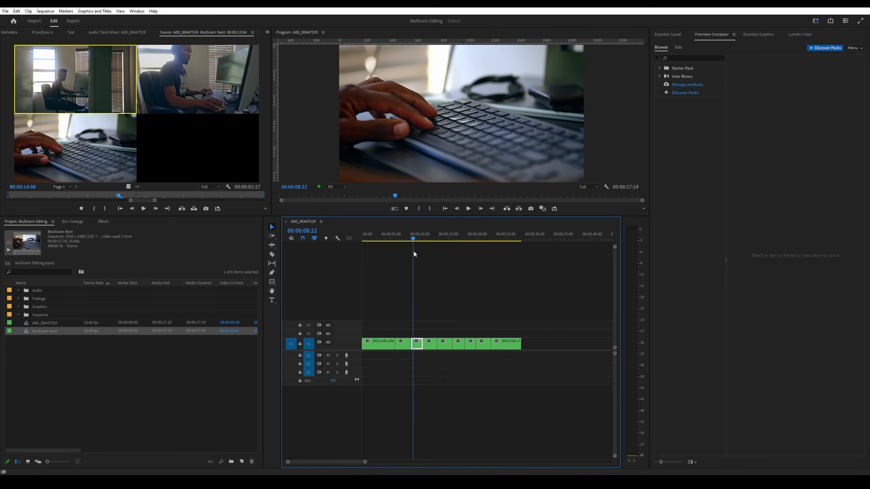
Step: Turn the multi-camera view back on and switch the selected segment starting at 00:00:08:14 to camera 1
{"action": "scroll", "coordinate": [416, 341], "scroll_direction": "up", "scroll_amount": 3}
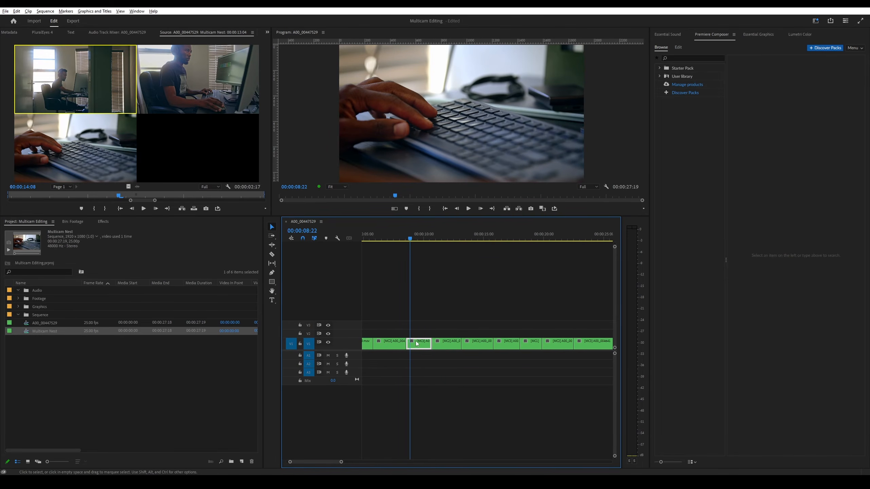
{"action": "left_click", "coordinate": [394, 209]}
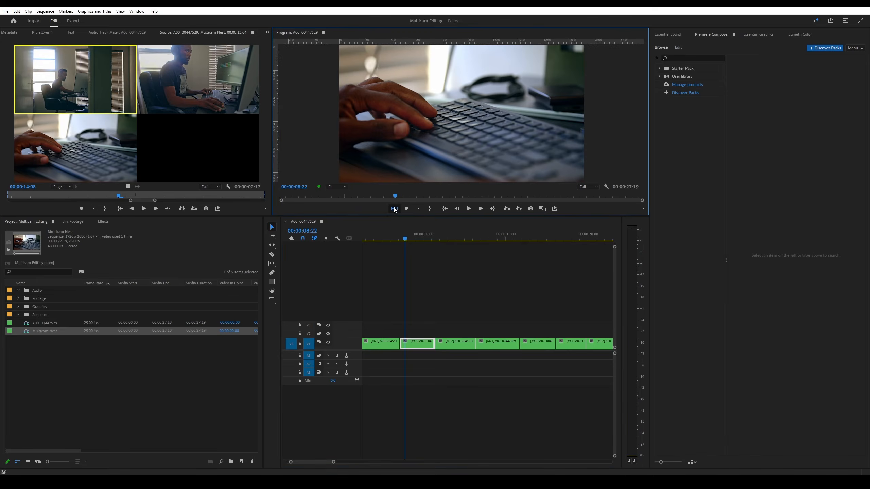
{"action": "left_click", "coordinate": [417, 344]}
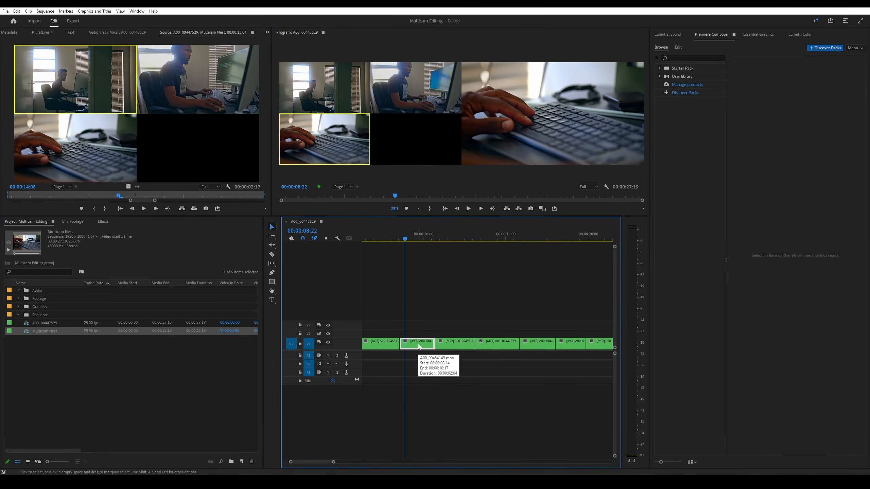
{"action": "key", "text": "1"}
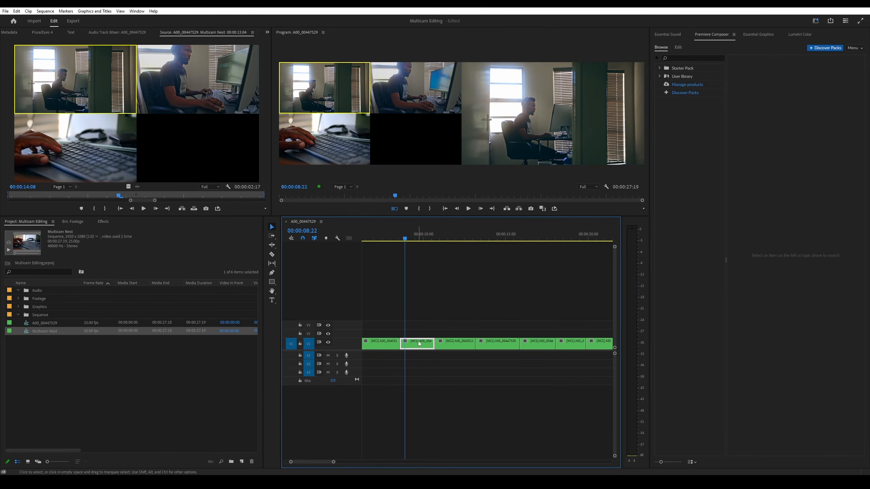
Step: Place the playhead at 00:00:09:06 within the same multicam segment and switch that segment to camera 3
{"action": "scroll", "coordinate": [415, 345], "scroll_direction": "up", "scroll_amount": 2}
{"action": "scroll", "coordinate": [414, 345], "scroll_direction": "up", "scroll_amount": 1}
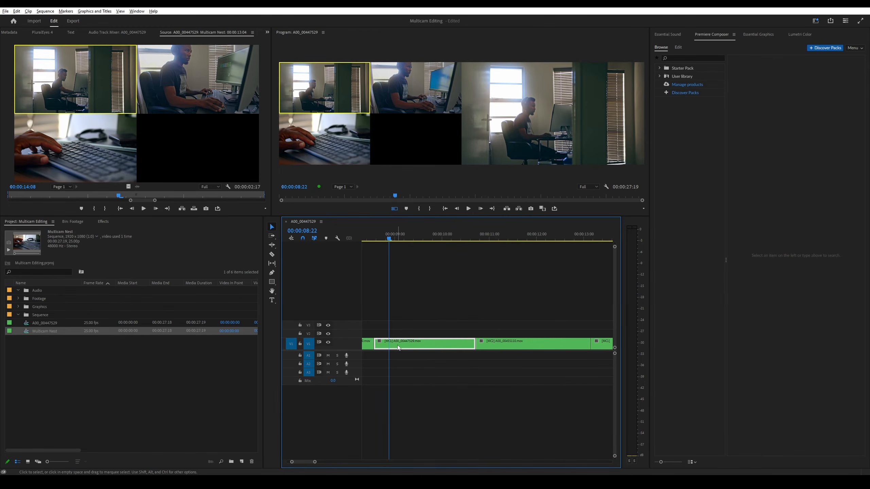
{"action": "left_click", "coordinate": [407, 239]}
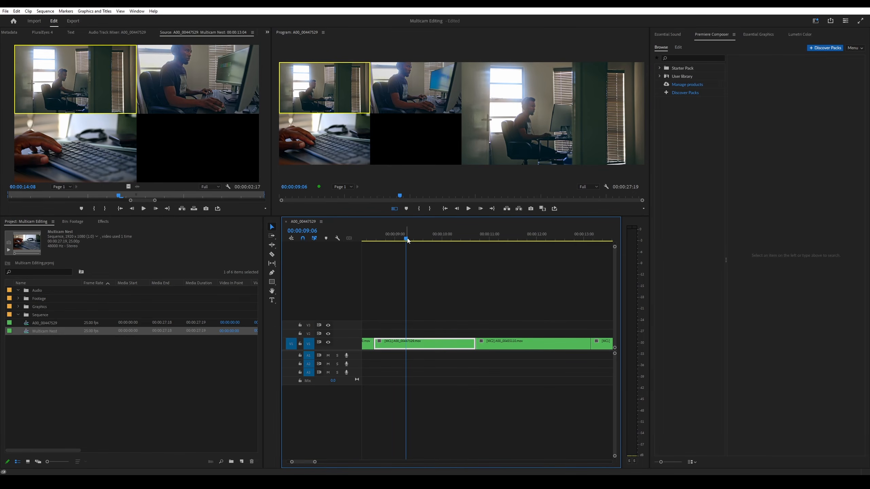
{"action": "key", "text": "3"}
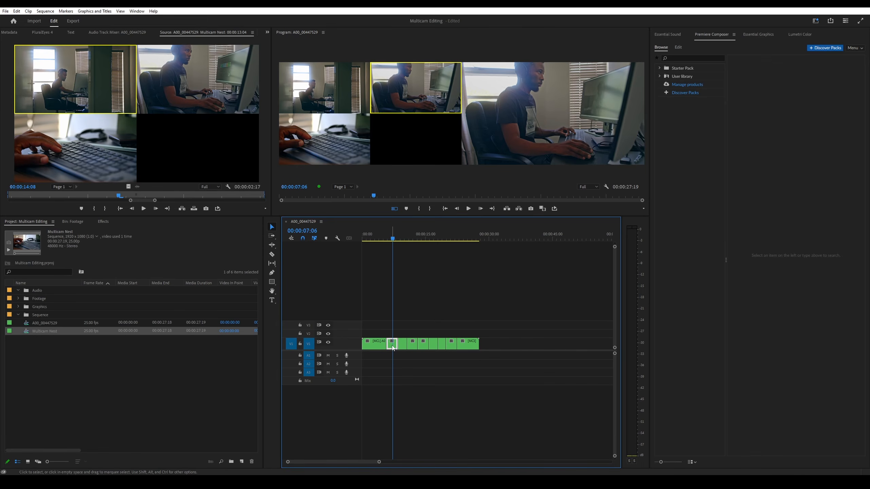
Step: Open the Multicam Nest sequence in the timeline, inspect its stacked camera clips, and return to the A00_00447529 sequence
{"action": "right_click", "coordinate": [38, 334]}
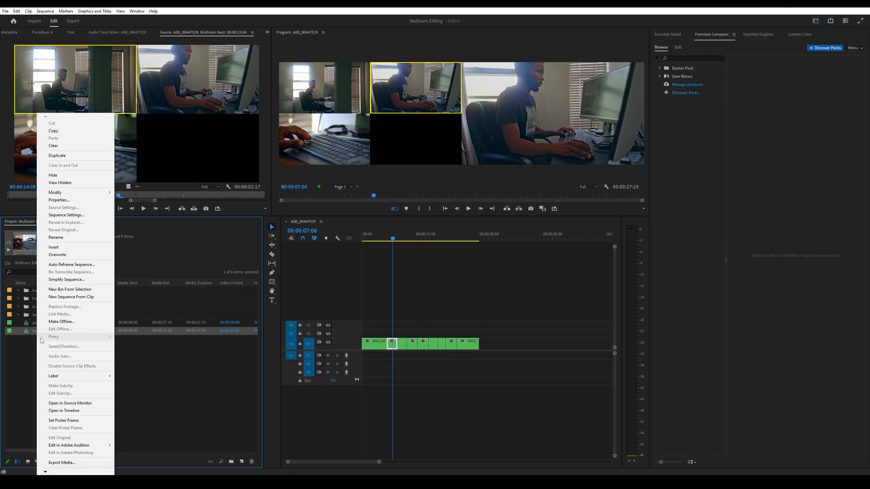
{"action": "left_click", "coordinate": [64, 410]}
{"action": "left_click_drag", "start_coordinate": [363, 239], "coordinate": [354, 259]}
{"action": "left_click", "coordinate": [404, 336]}
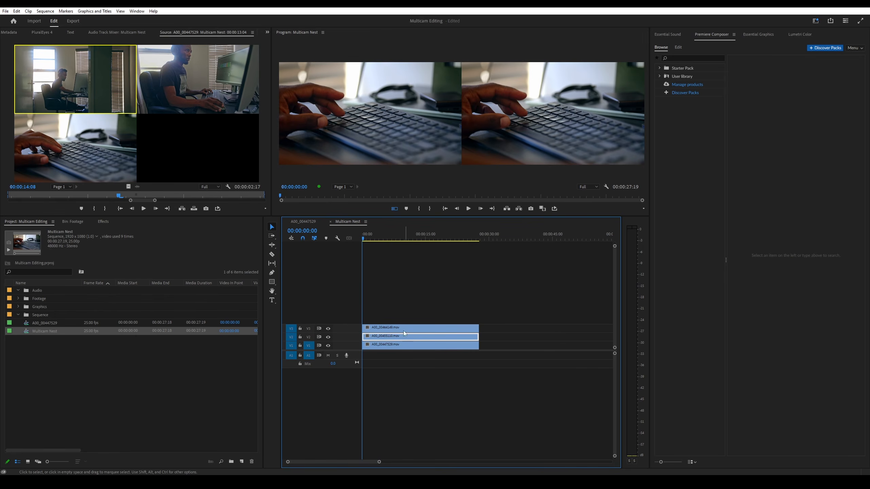
{"action": "left_click", "coordinate": [391, 327]}
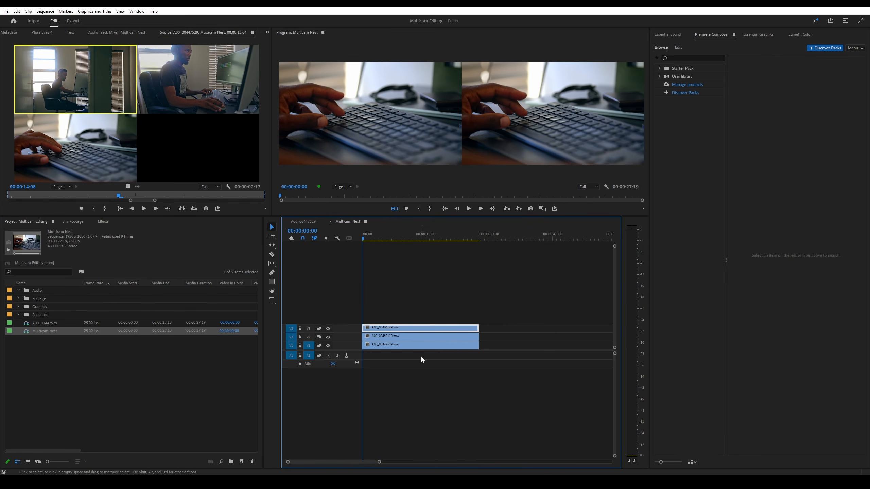
{"action": "left_click", "coordinate": [307, 223]}
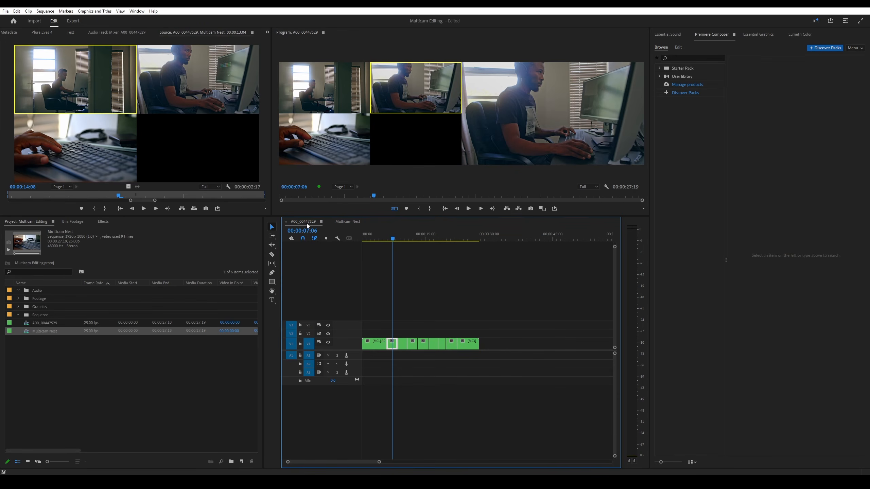